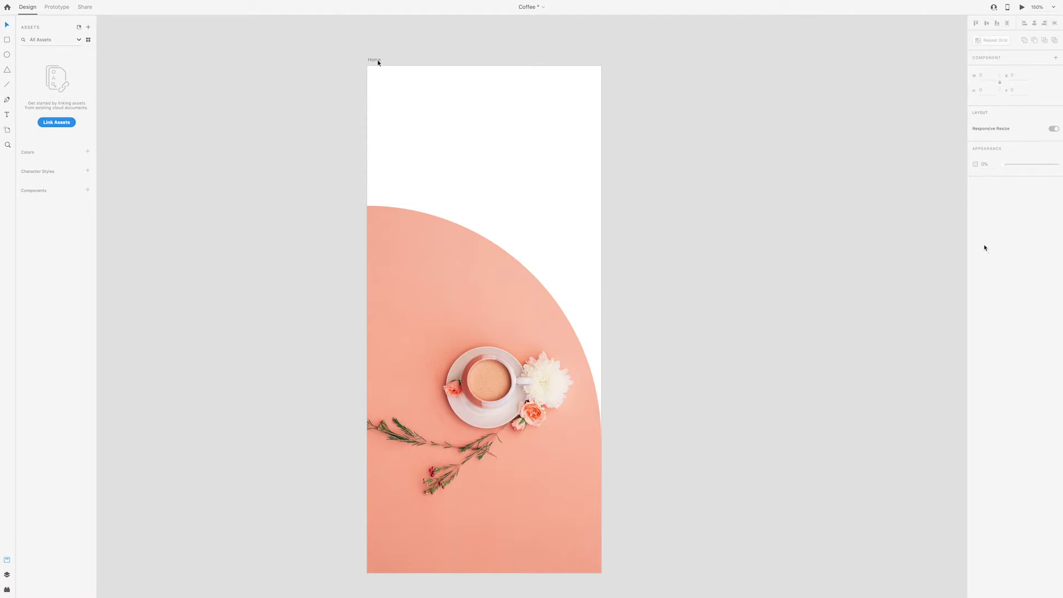
Draw a rectangle over the artboard's lower part, fill it with the coffee photo, and remove its border
left_click_drag(367, 198, 601, 563)
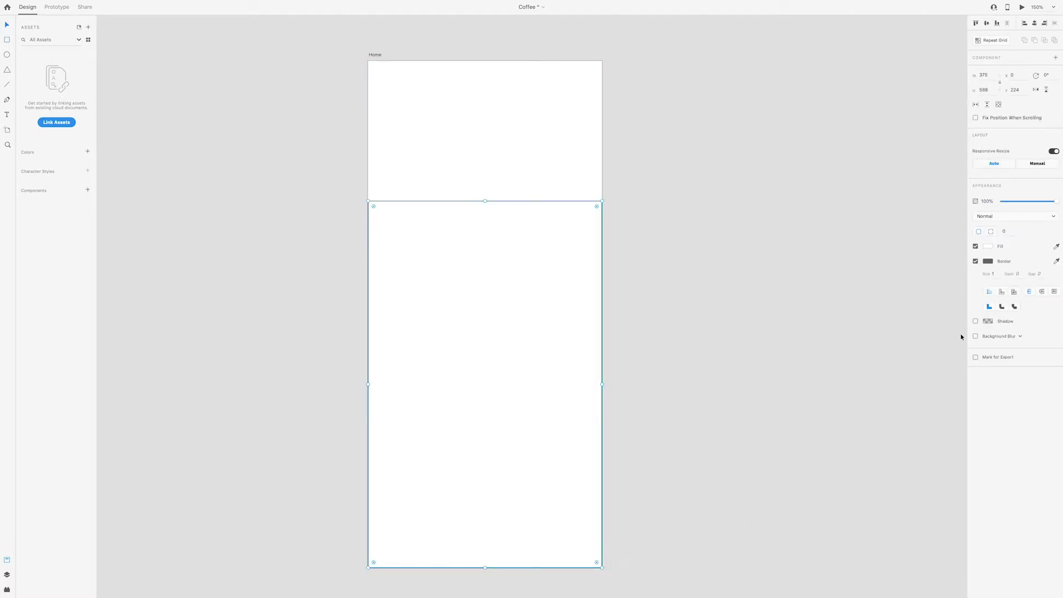
left_click(803, 578)
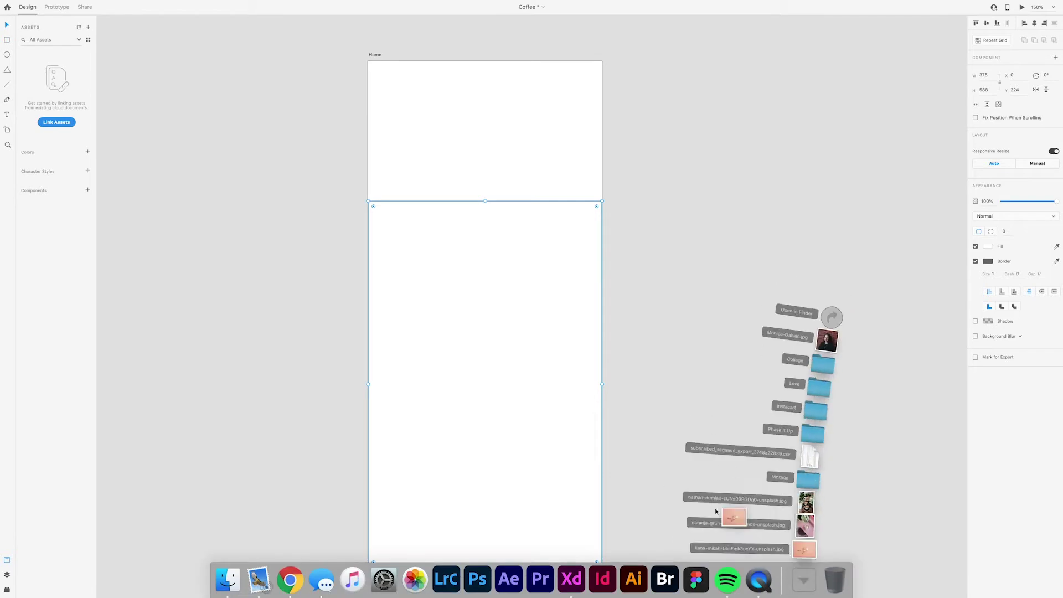
left_click_drag(797, 516, 469, 348)
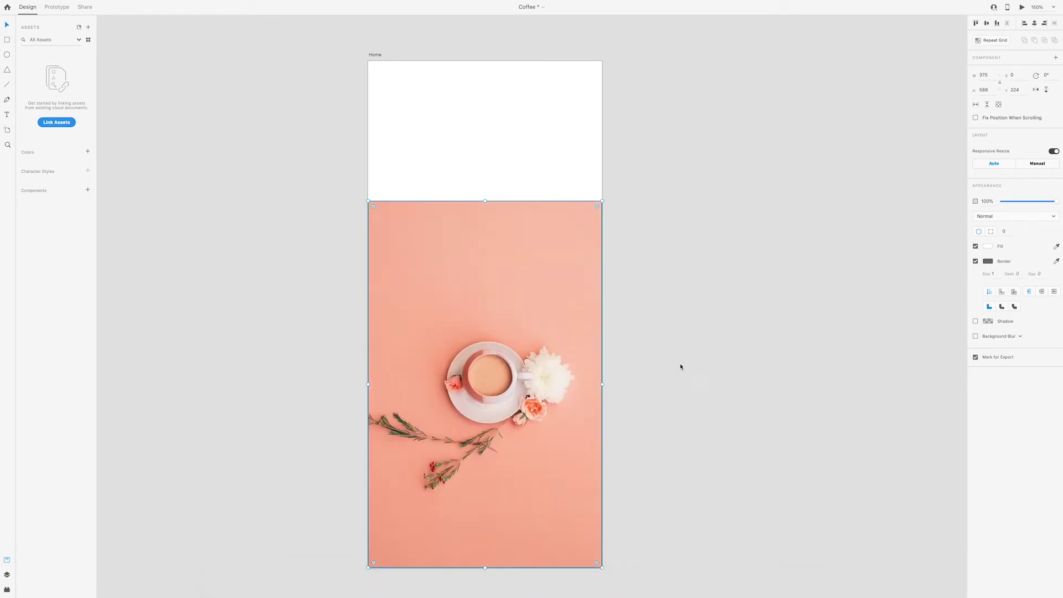
left_click(975, 262)
left_click(821, 313)
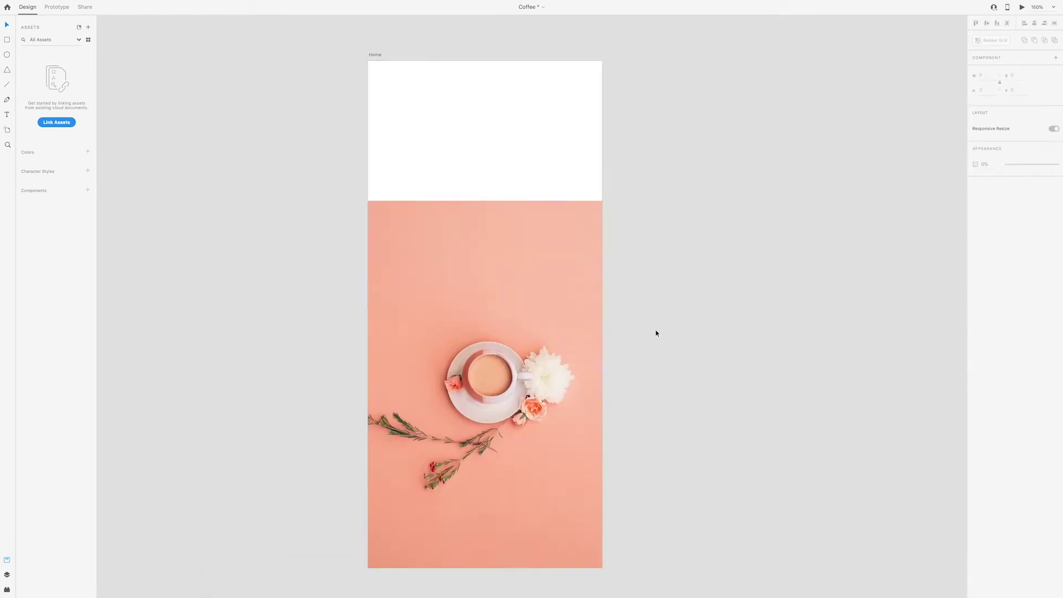
left_click(571, 333)
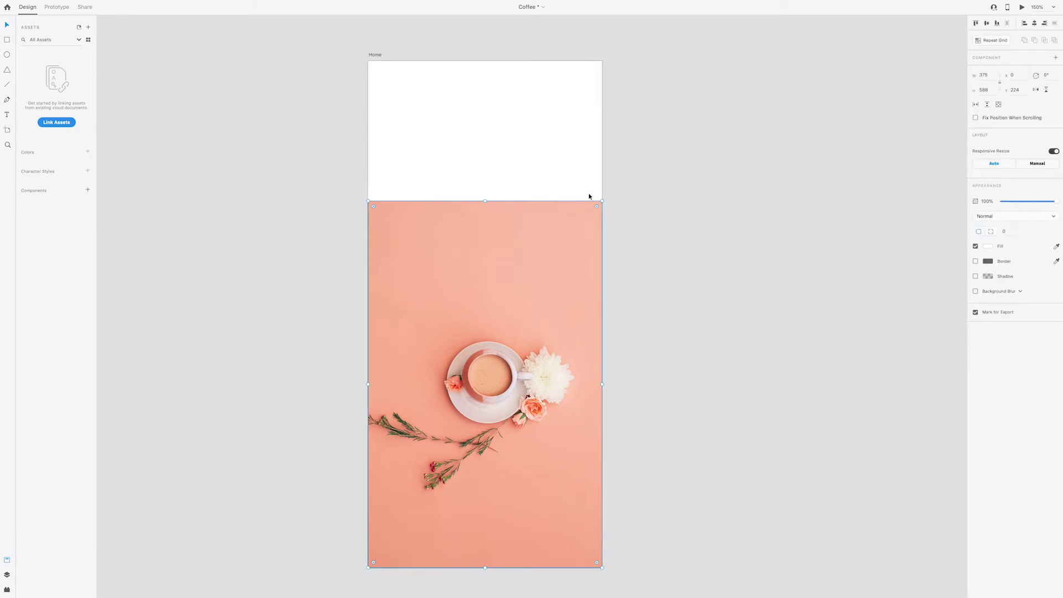
left_click_drag(598, 207, 582, 232)
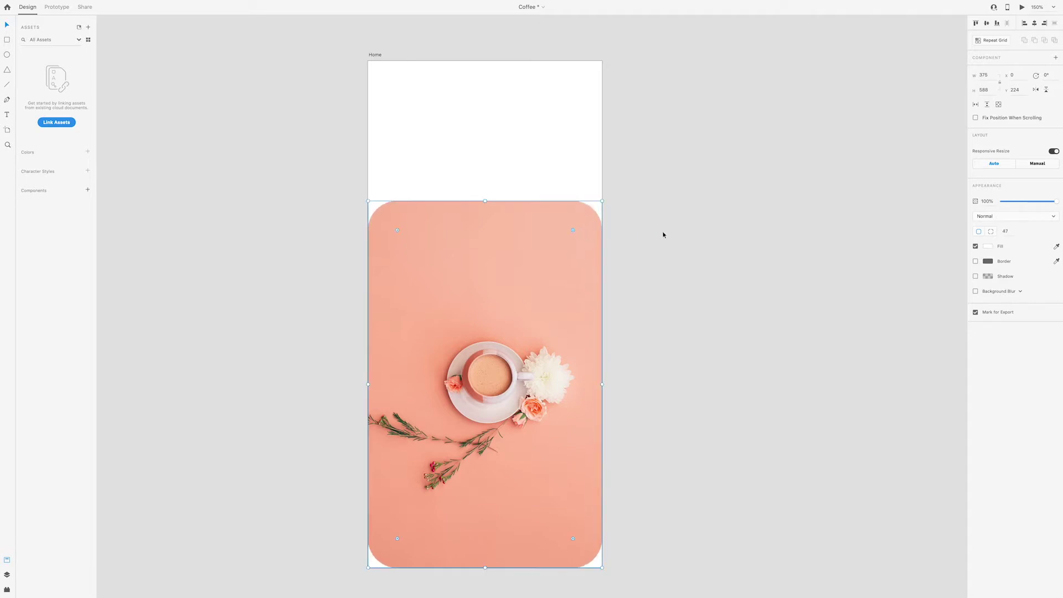
left_click_drag(572, 231, 603, 200)
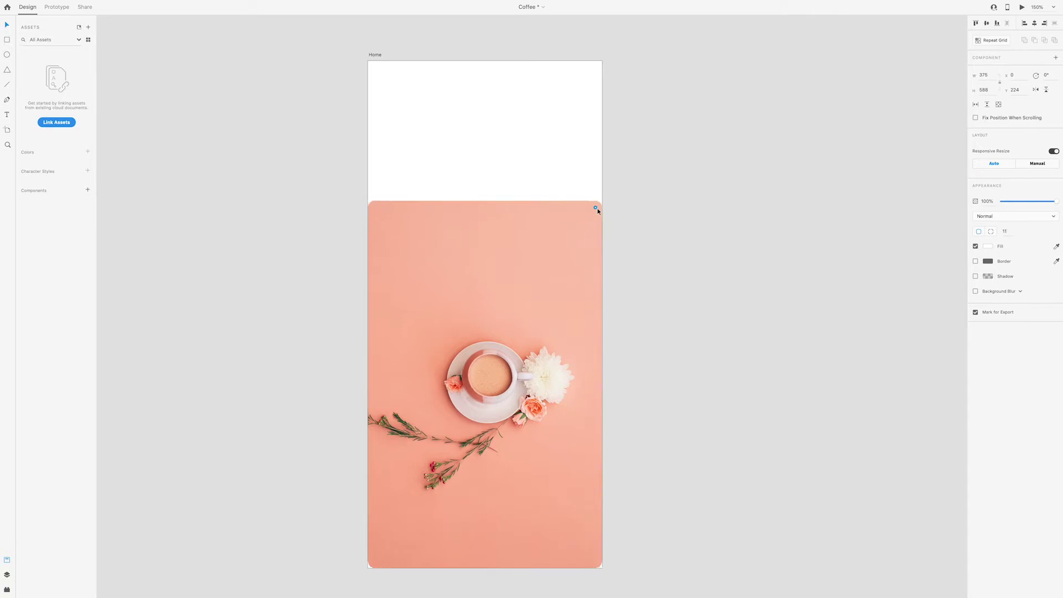
Reselect the coffee photo rectangle and give its top-right corner a large rounding
left_click(660, 191)
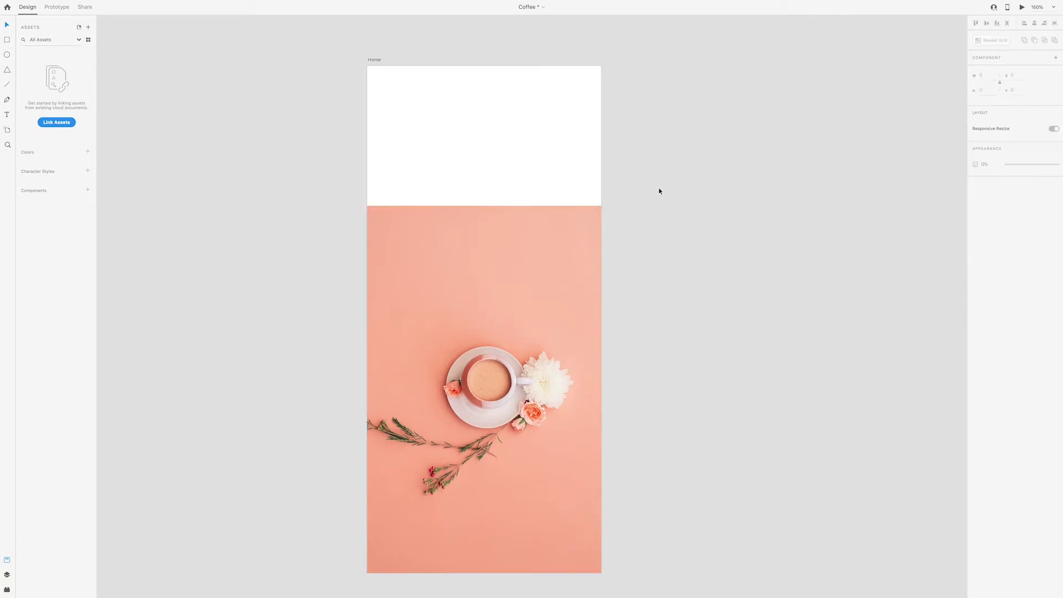
left_click(541, 284)
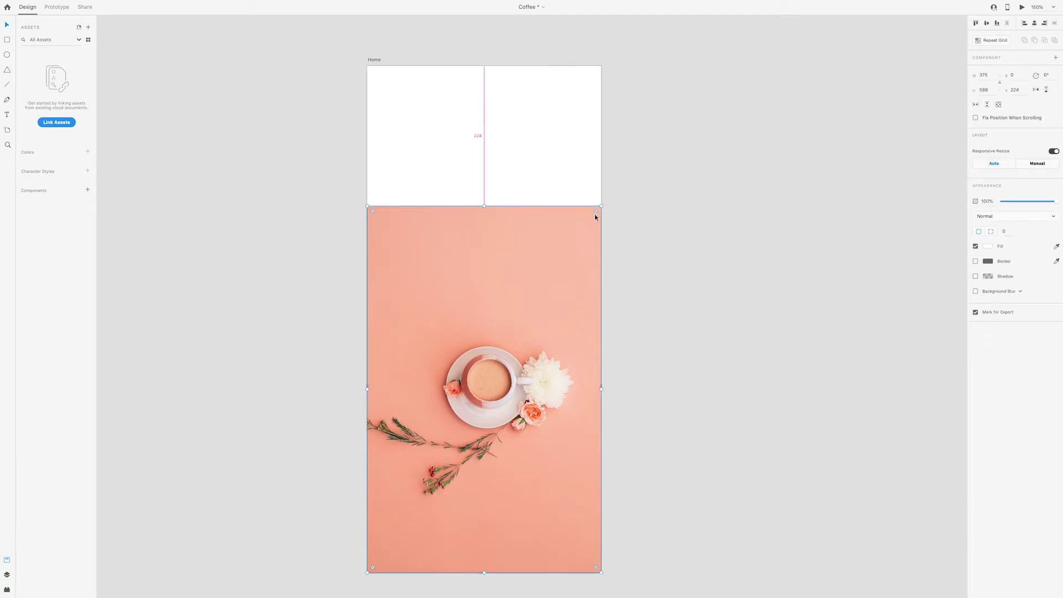
left_click_drag(596, 213, 400, 463)
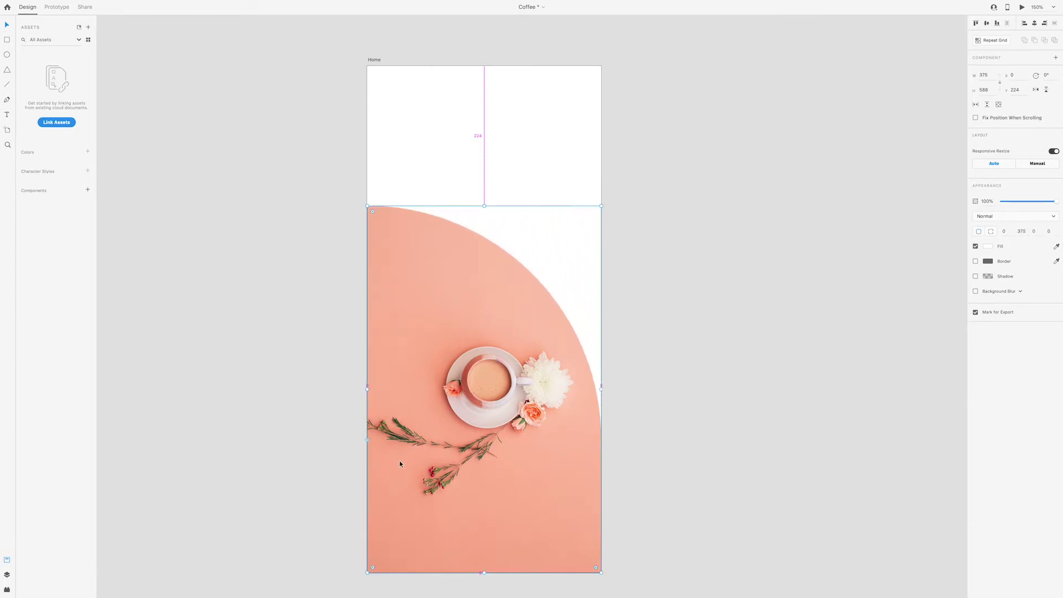
Fill the Home artboard with peach sampled from the photo, and remove the photo's corner rounding
left_click(579, 226)
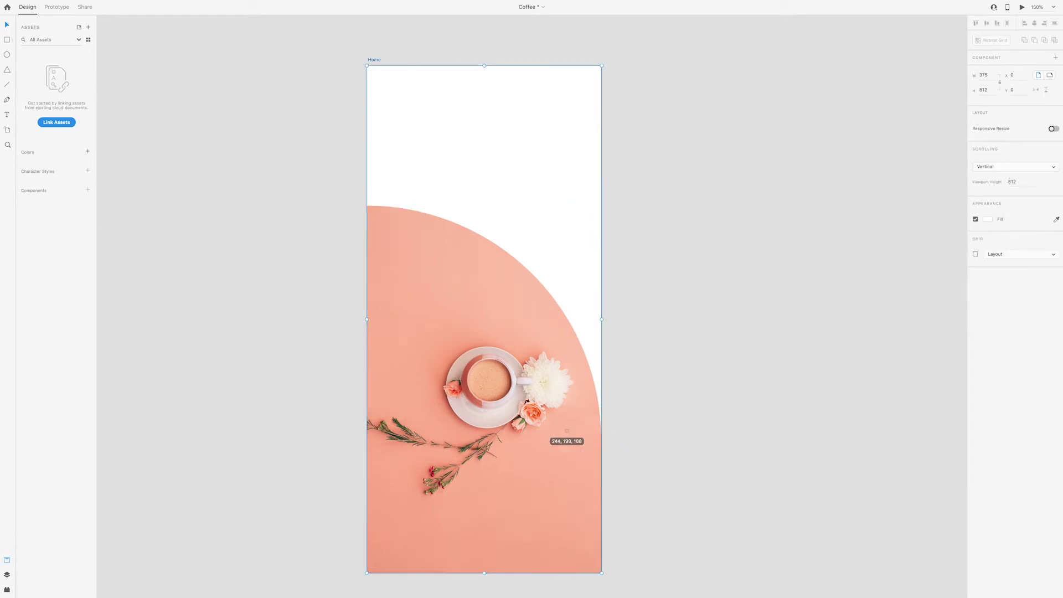
left_click(540, 424)
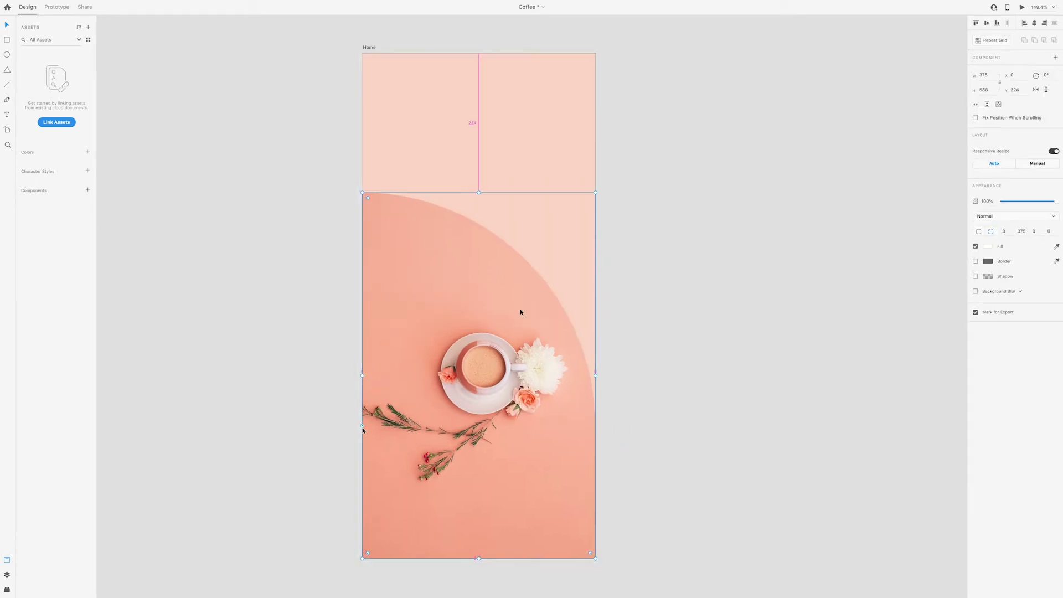
left_click_drag(456, 355, 626, 188)
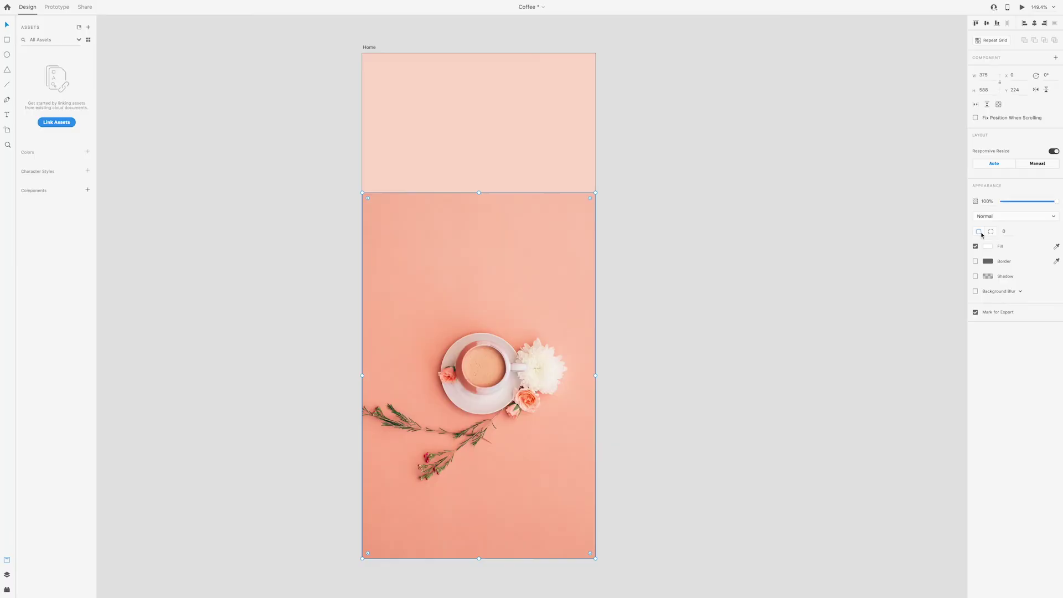
Apply a 20 All Corners radius to the coffee photo rectangle
left_click(1005, 231)
type("20")
key("Return")
left_click(736, 309)
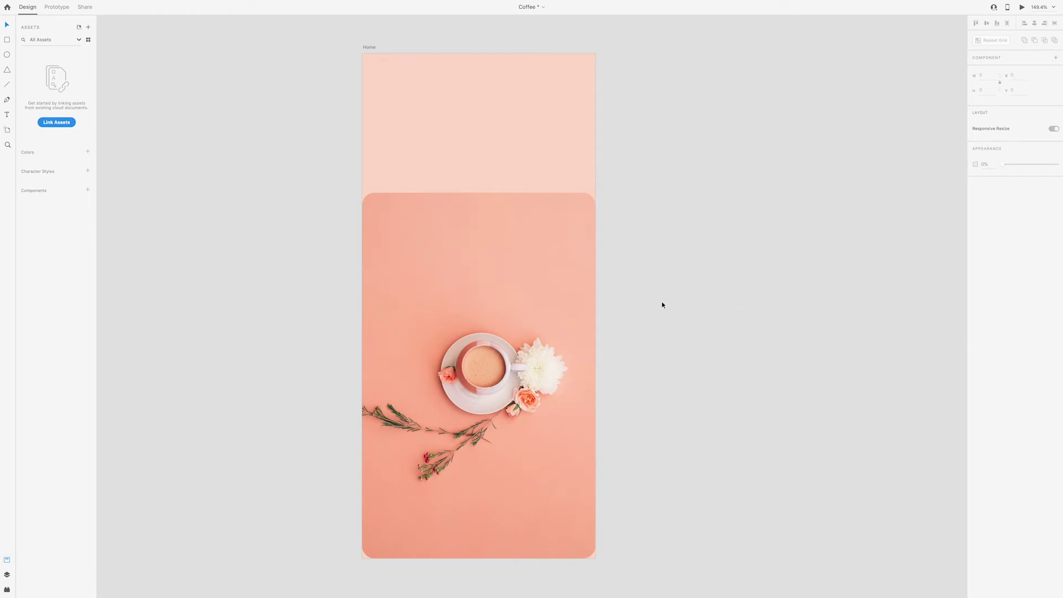
Set the photo rectangle's top-left corner radius to 0 and top-right to 100
left_click(551, 302)
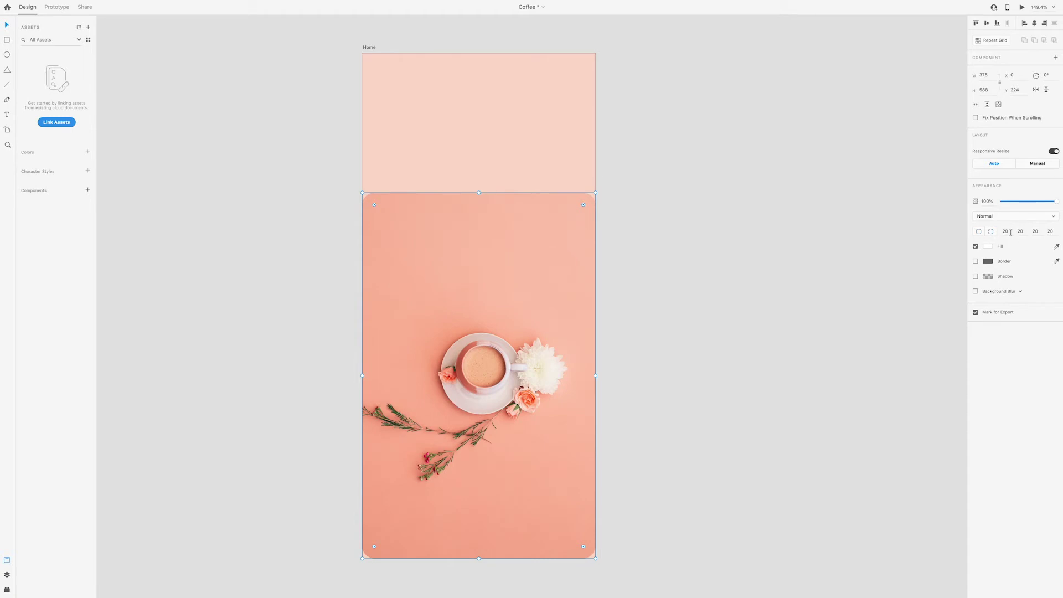
type("0")
key("Escape")
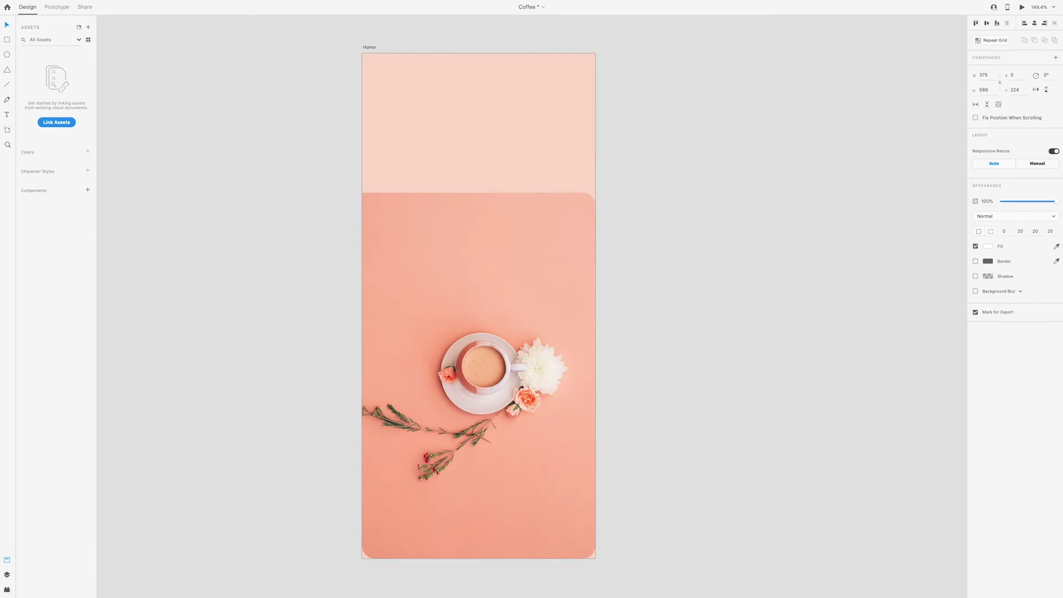
type("100")
key("Return")
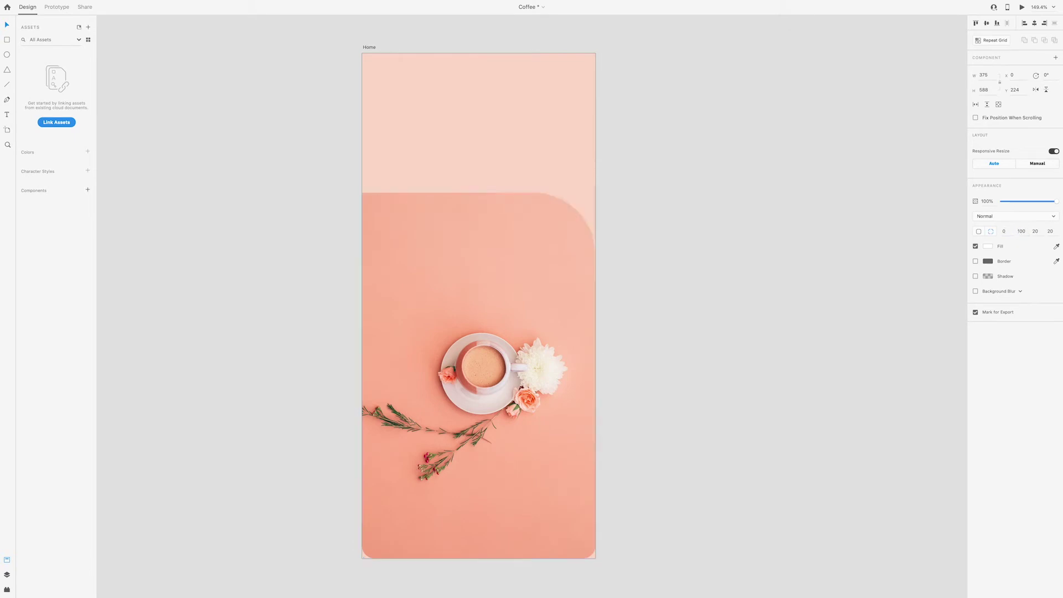
Set the photo's bottom-right corner radius to 0 and bottom-left to 100
left_click(533, 254)
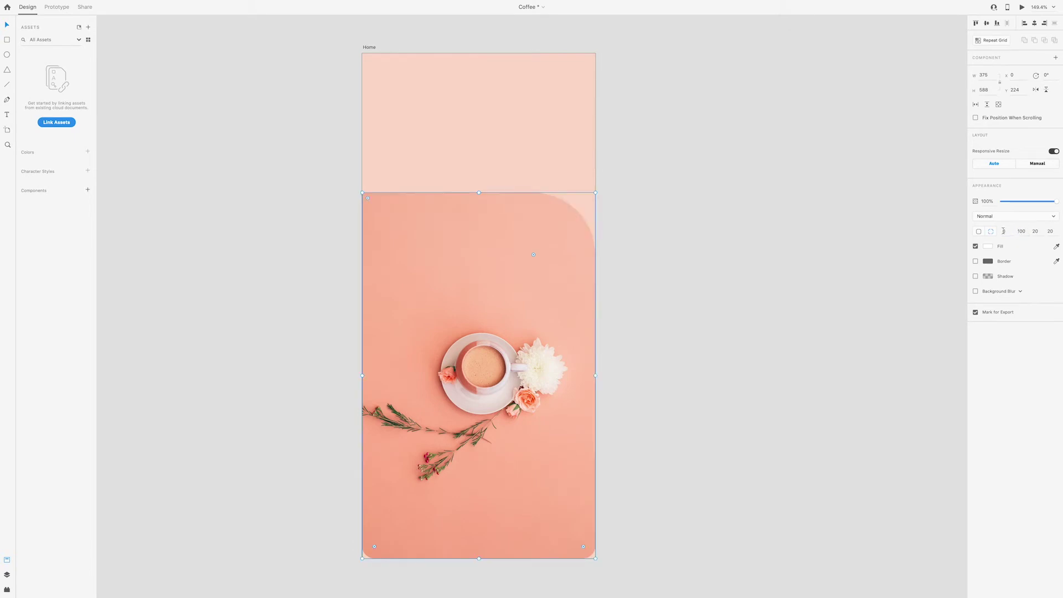
left_click(1036, 232)
type("0")
key("Tab")
type("100")
key("Return")
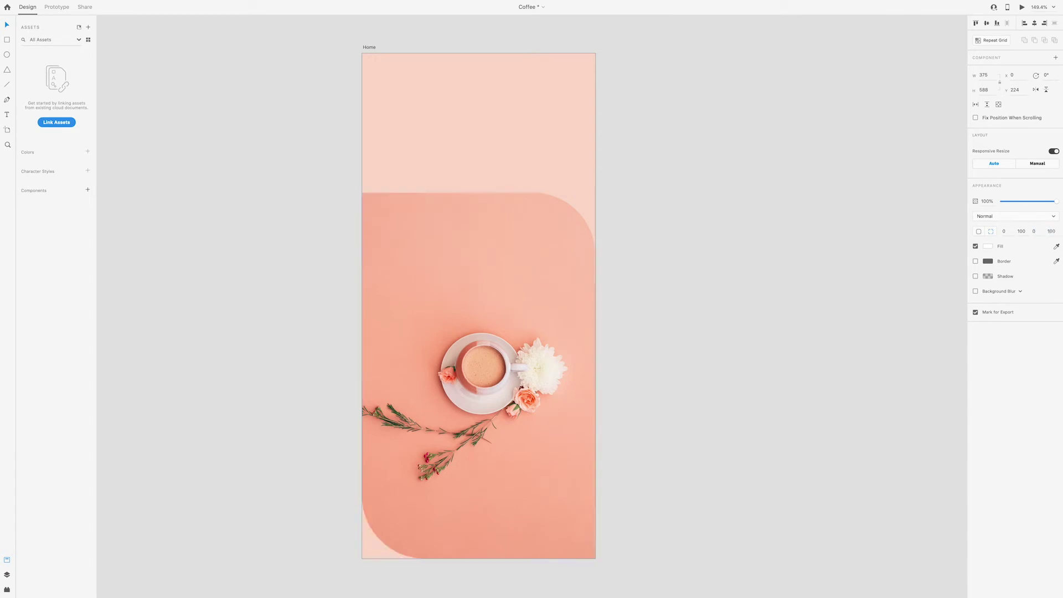
left_click(696, 306)
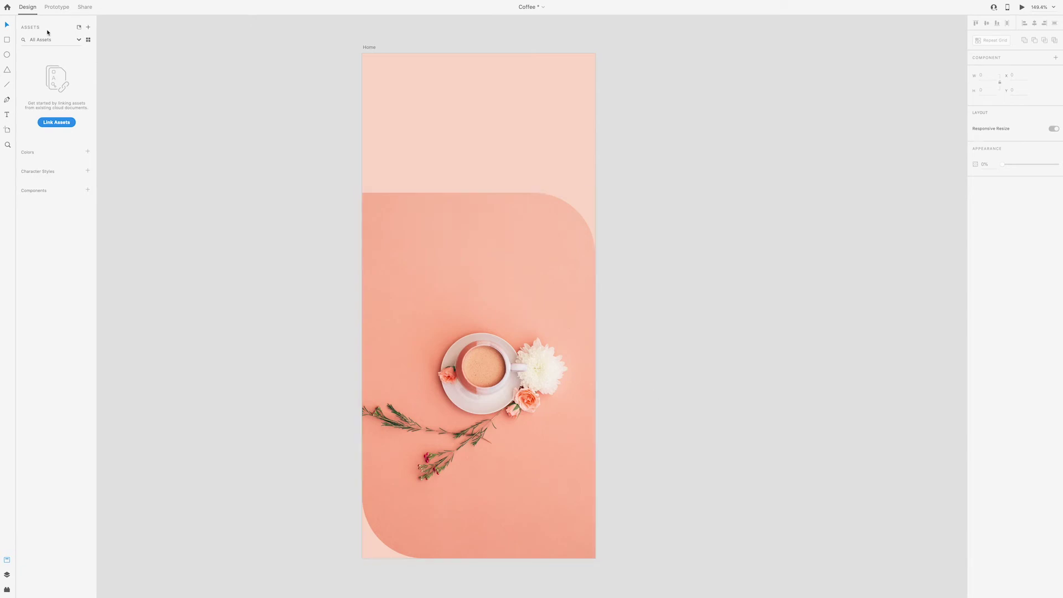
Draw a white square right of the artboard, round it into a circle, then restore sharp corners
left_click(6, 40)
left_click_drag(660, 199, 787, 325)
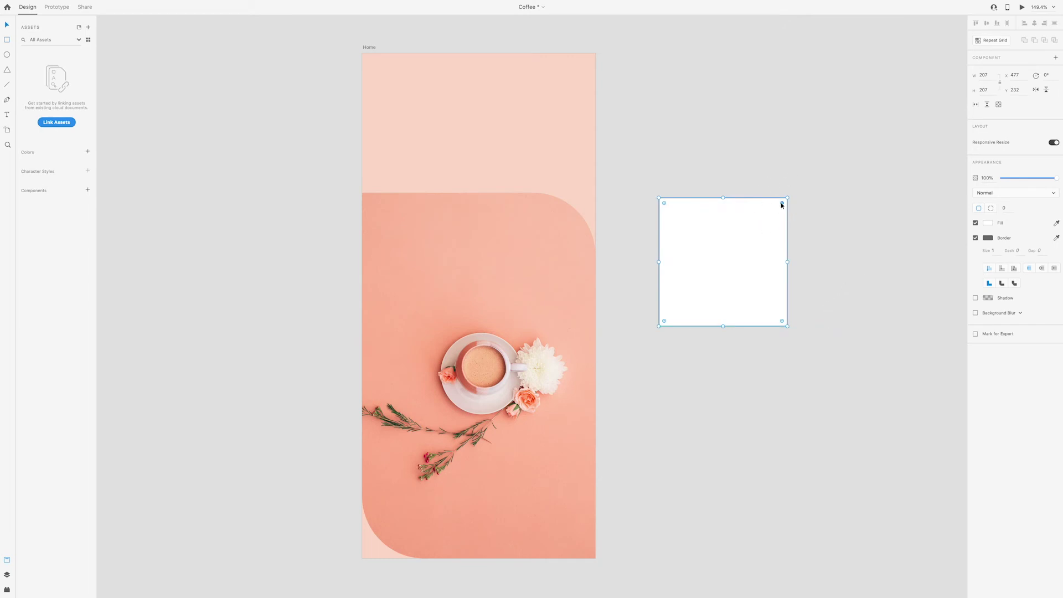
left_click_drag(782, 204, 723, 262)
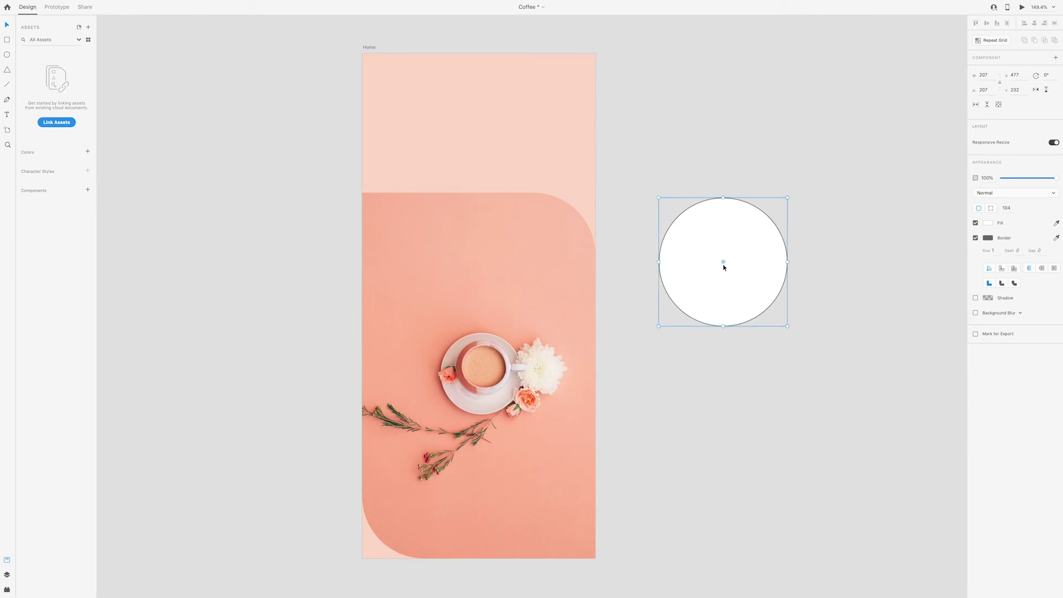
left_click_drag(723, 261, 811, 200)
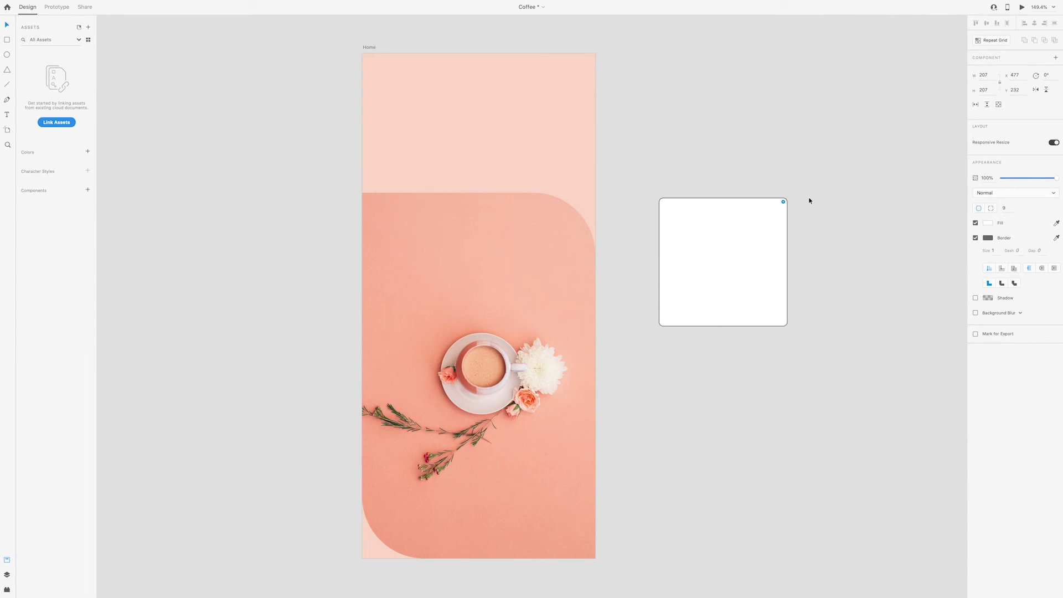
left_click(848, 171)
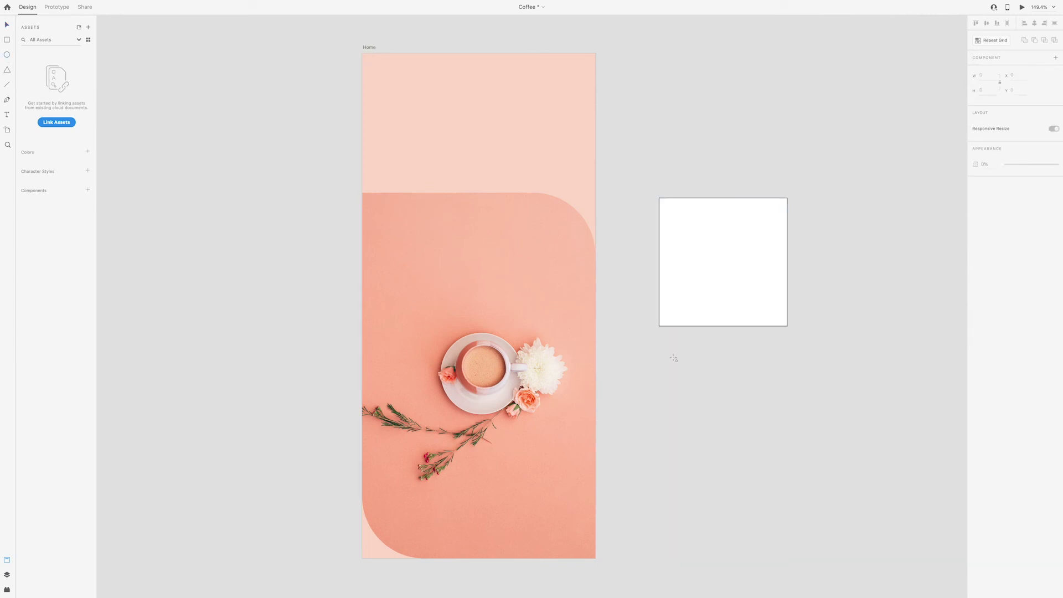
Draw a white circle below the square, then round the square fully into a circle
left_click_drag(666, 350, 802, 485)
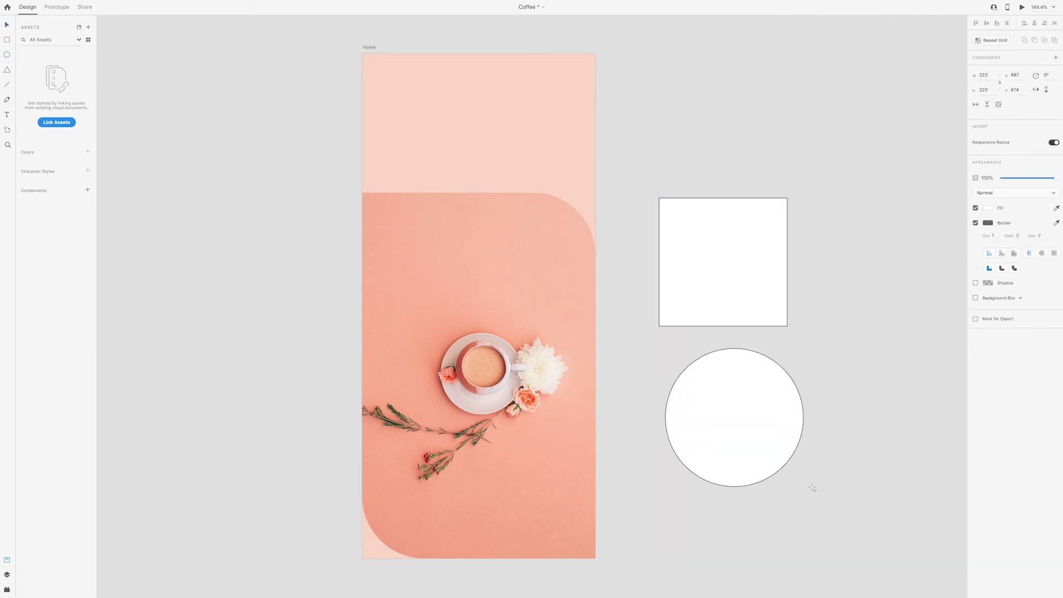
left_click(773, 241)
left_click_drag(781, 207, 724, 262)
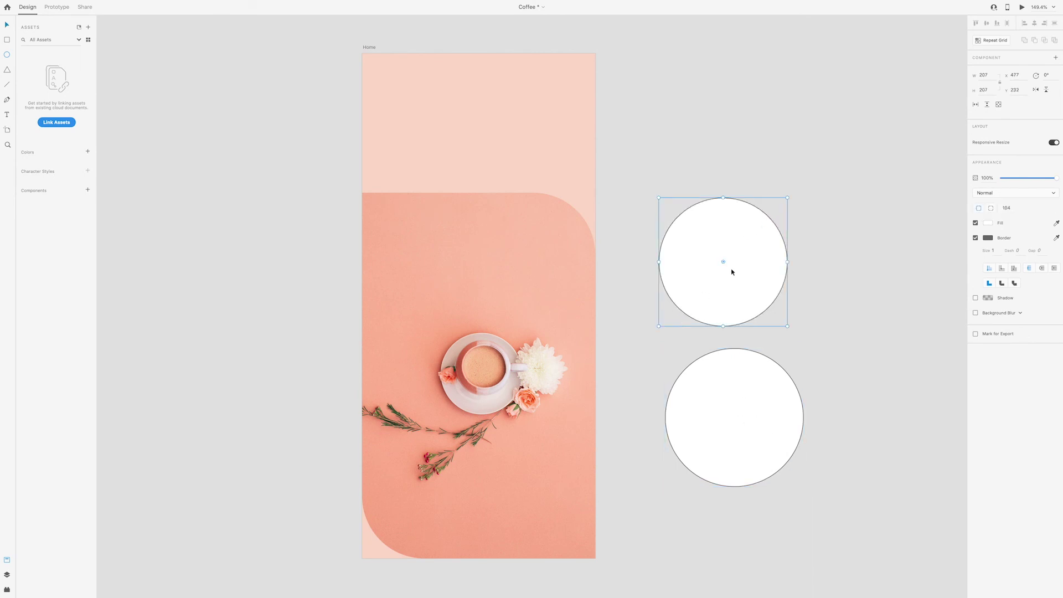
Return the upper rounded shape to a sharp-cornered square
left_click(752, 396)
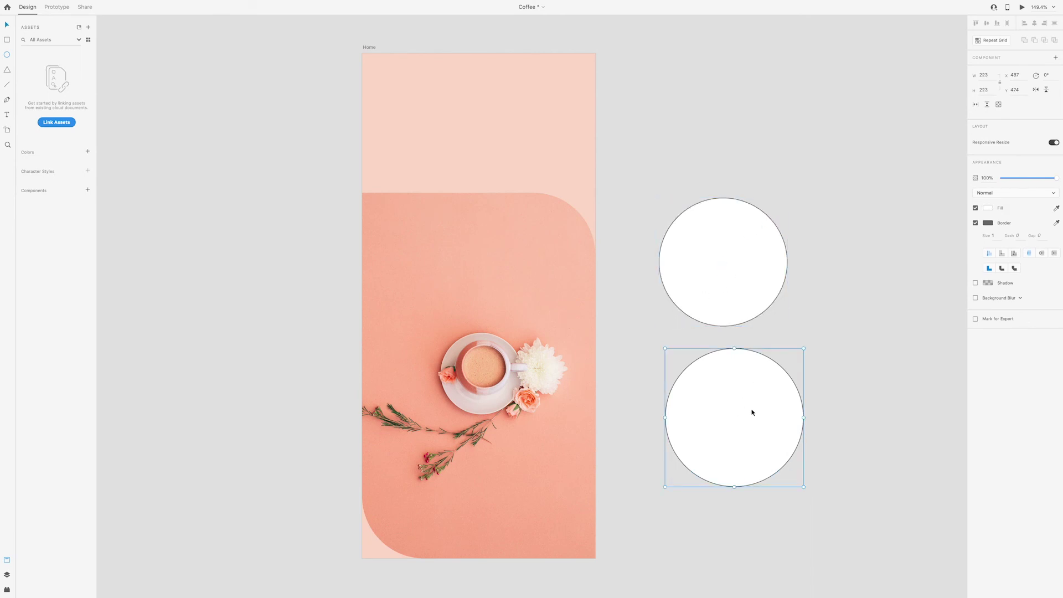
left_click(727, 265)
left_click_drag(723, 261, 863, 169)
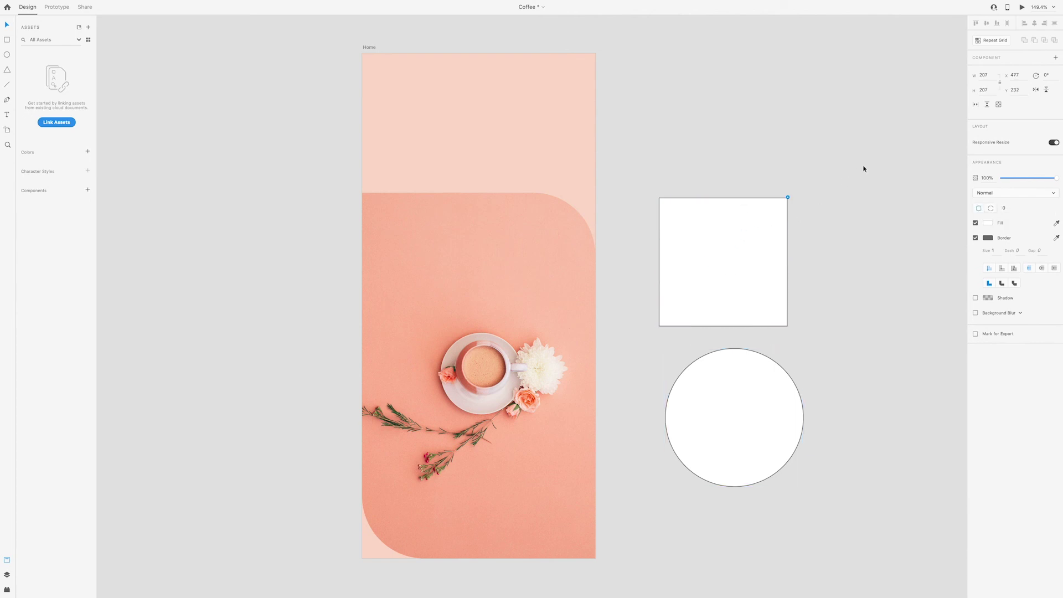
left_click(858, 370)
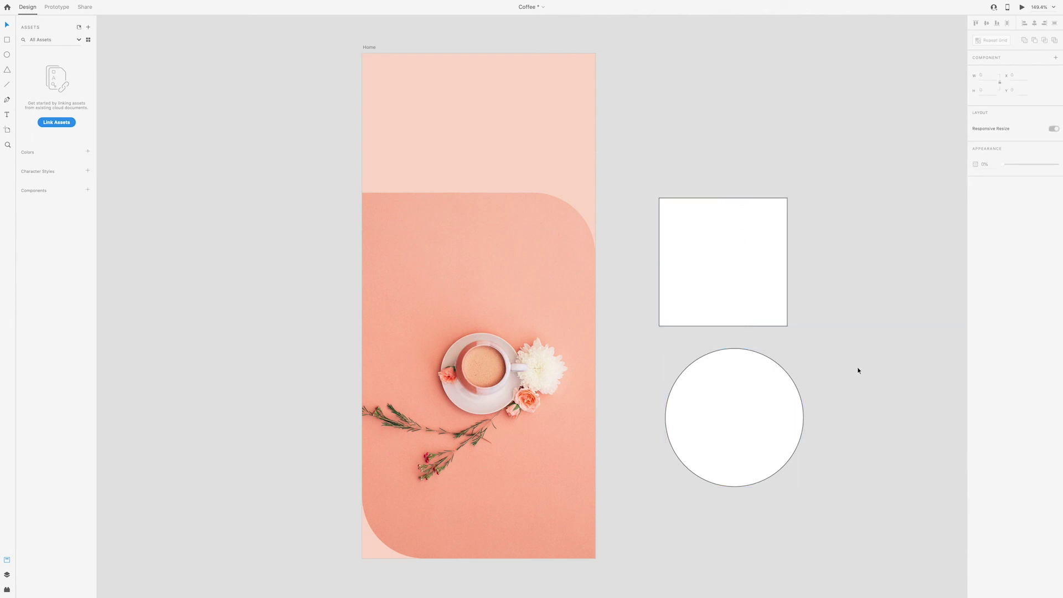